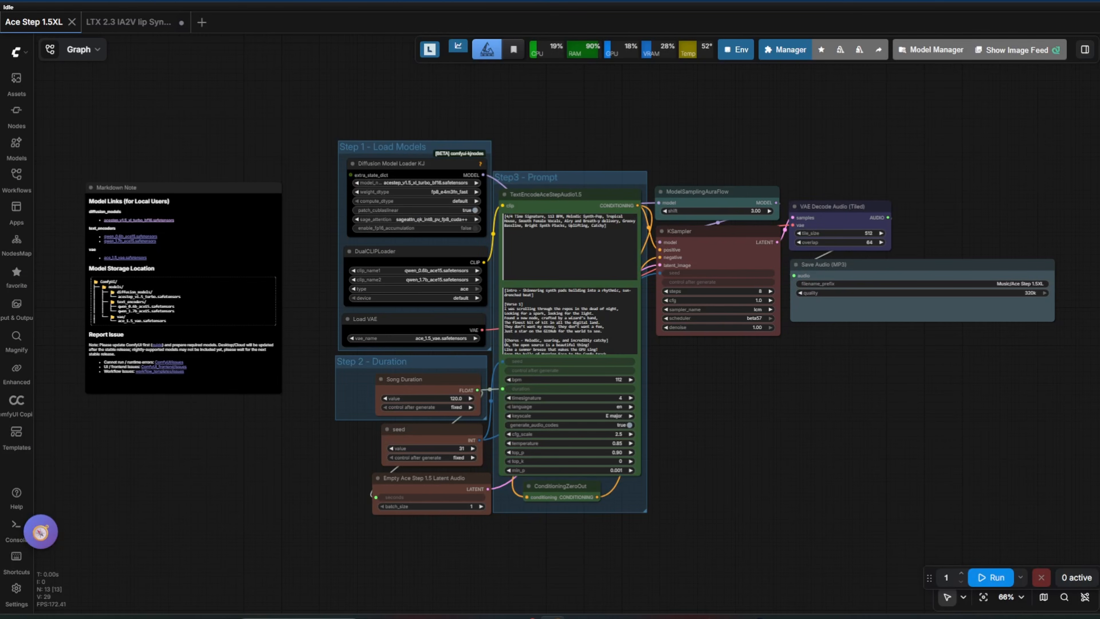
- Examine the Markdown Note's model links and the diffusion_models, text_encoders and vae storage folders
scroll(88, 206, up, 15)
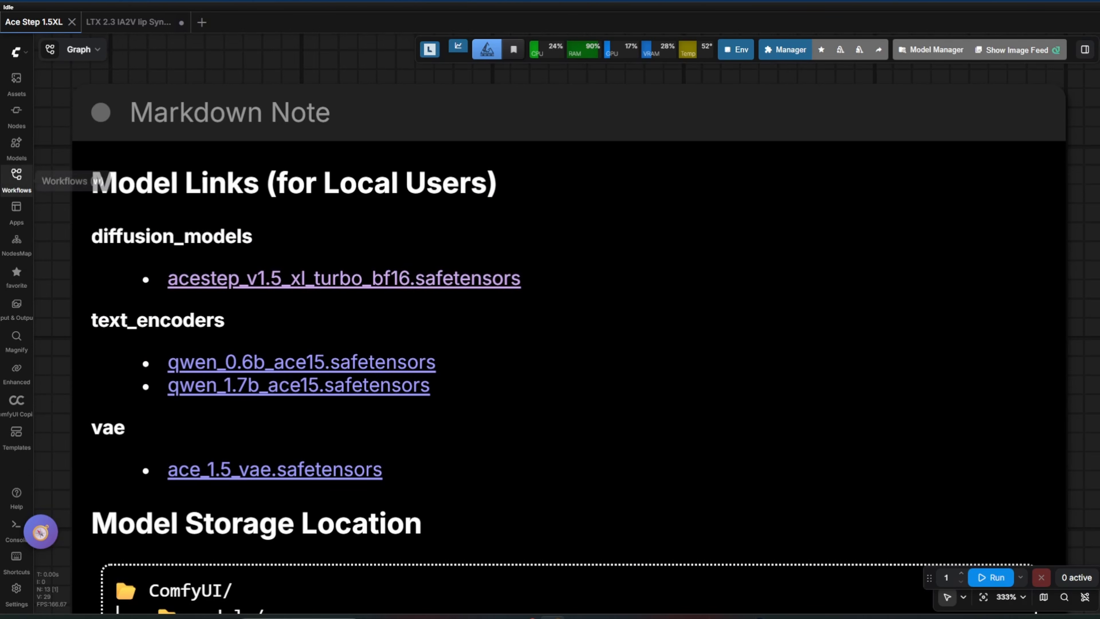
scroll(65, 112, up, 1)
scroll(584, 325, down, 5)
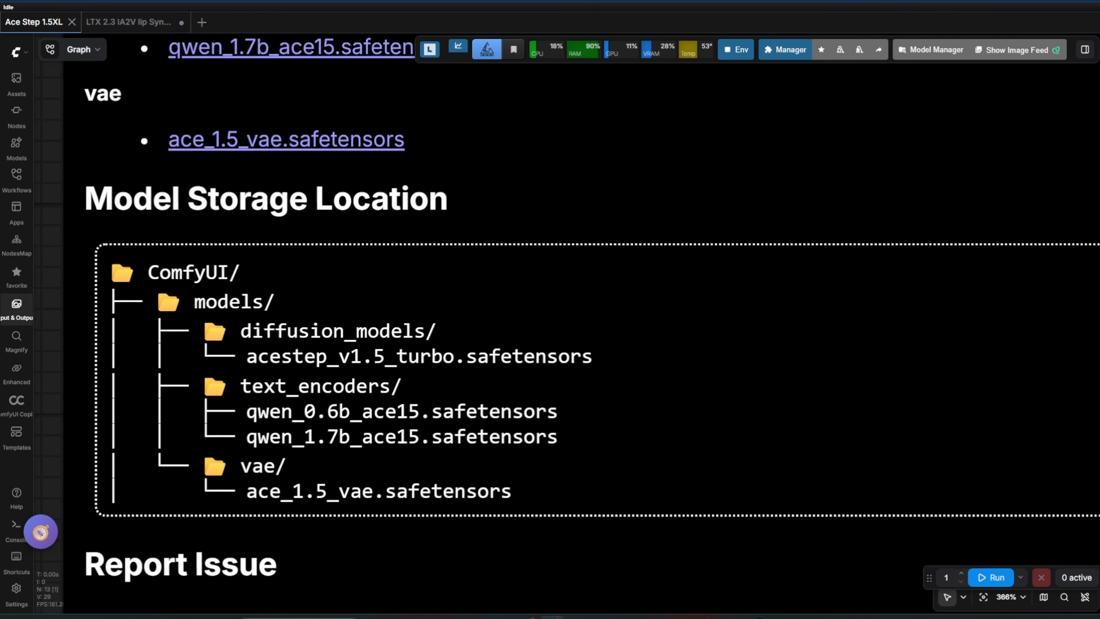
scroll(74, 347, up, 2)
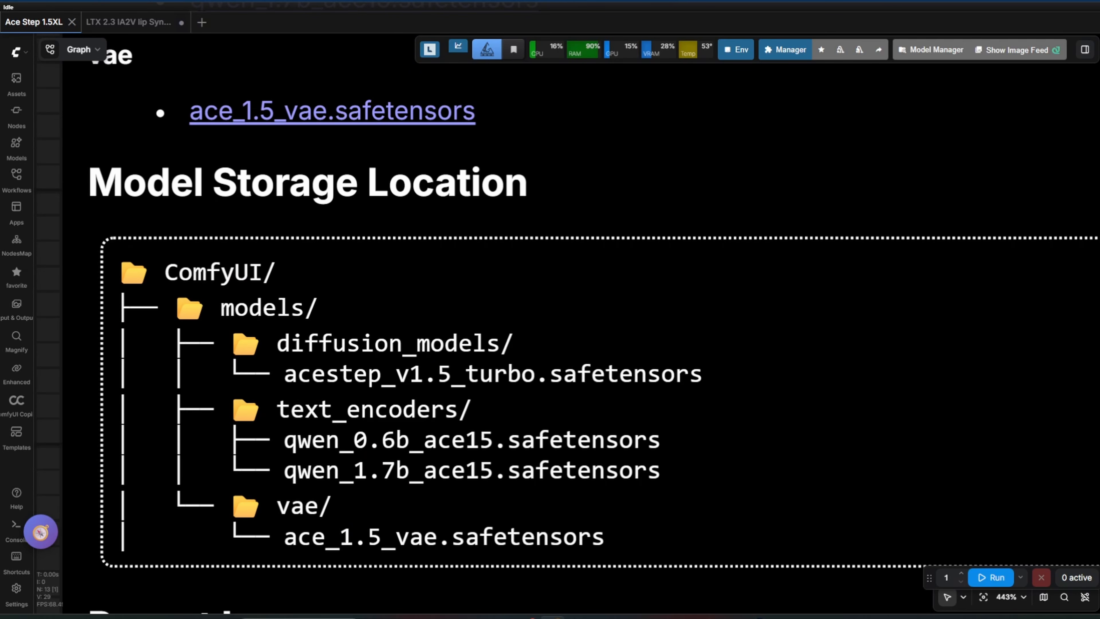
drag(277, 342, 500, 343)
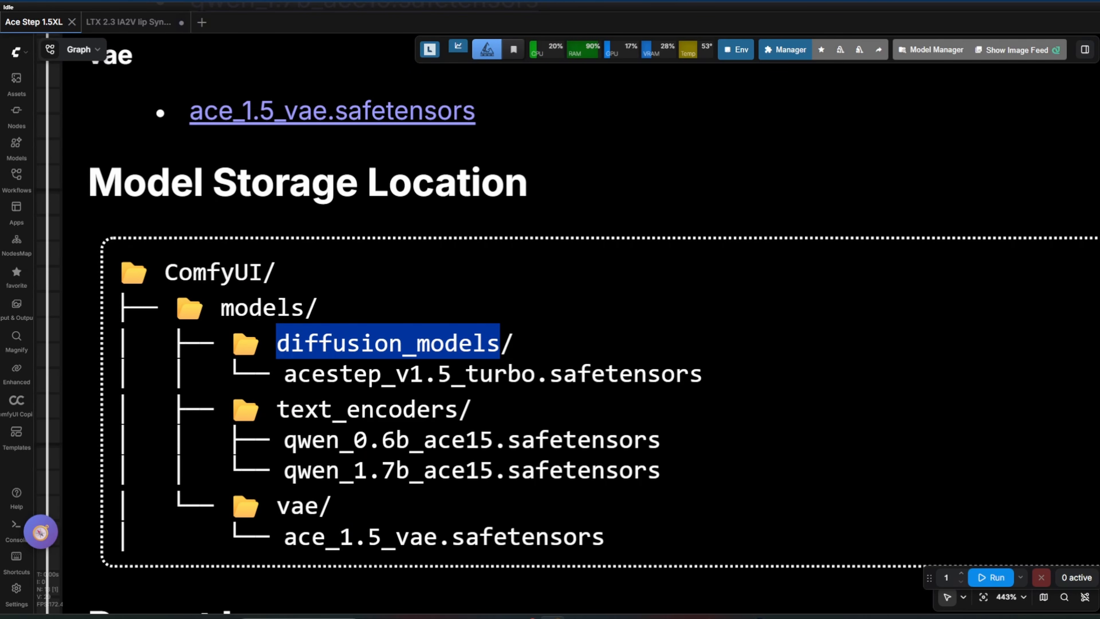
drag(276, 409, 459, 408)
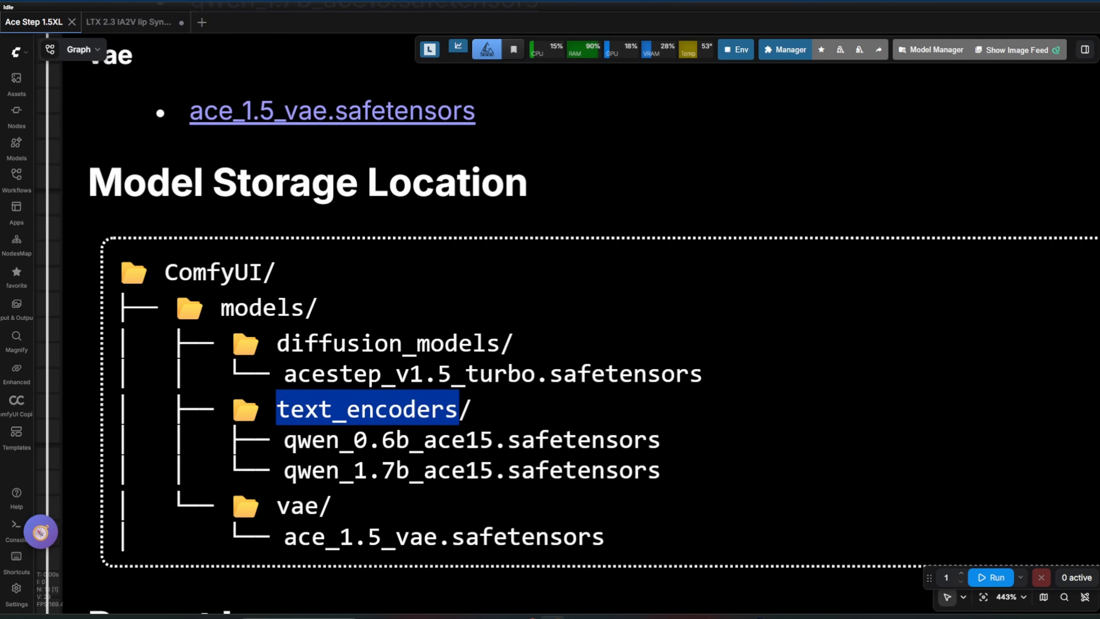
drag(263, 505, 332, 505)
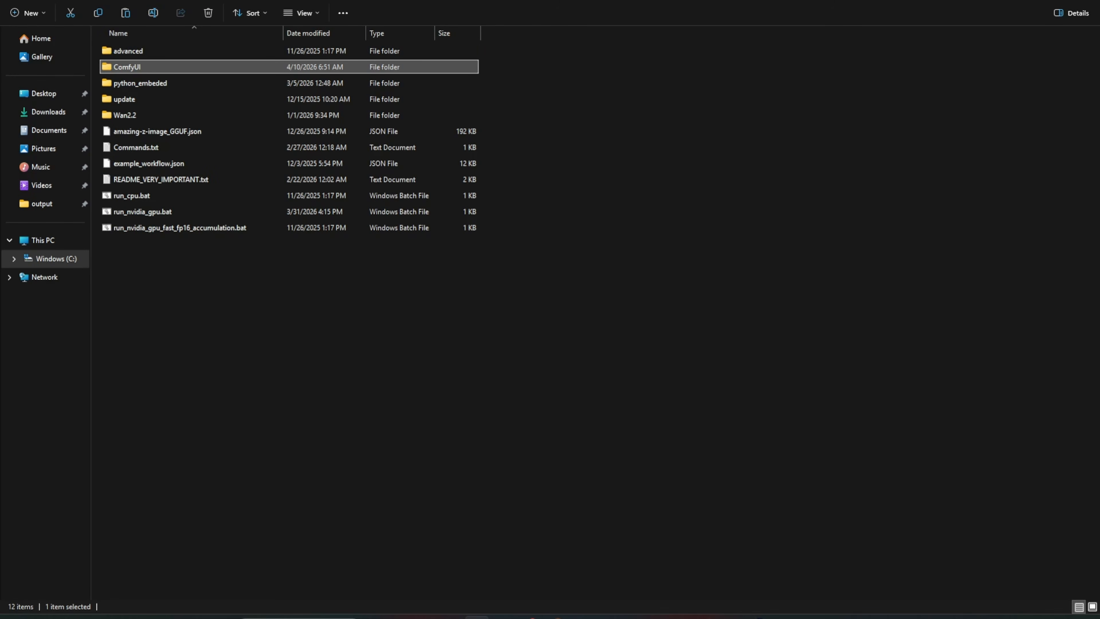
- Switch to File Explorer and open the models folder inside the ComfyUI folder
double_click(127, 67)
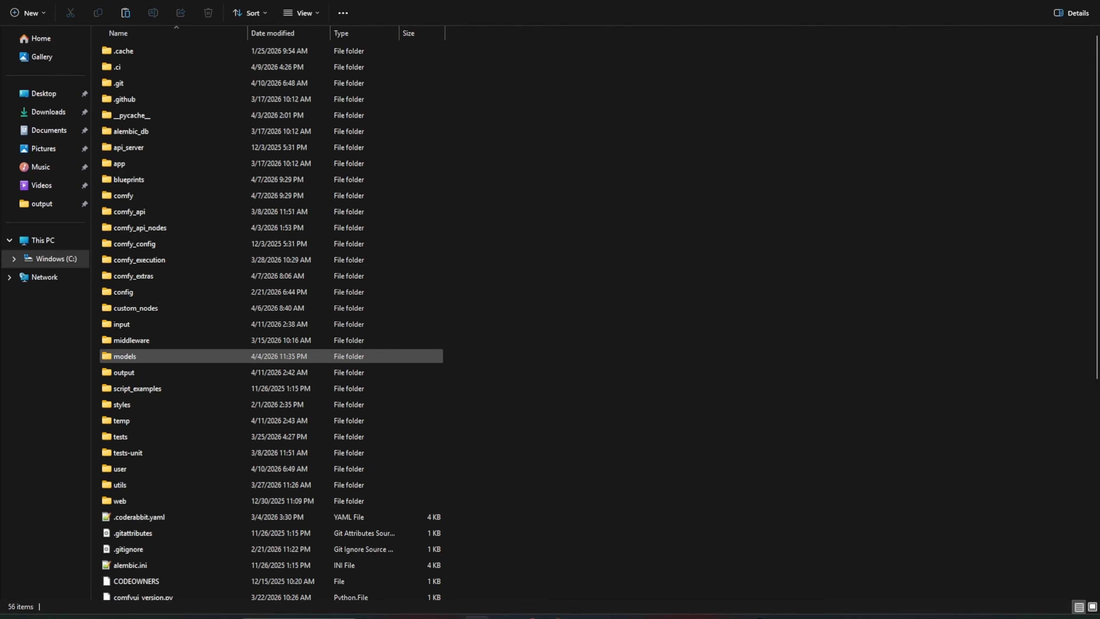
double_click(403, 356)
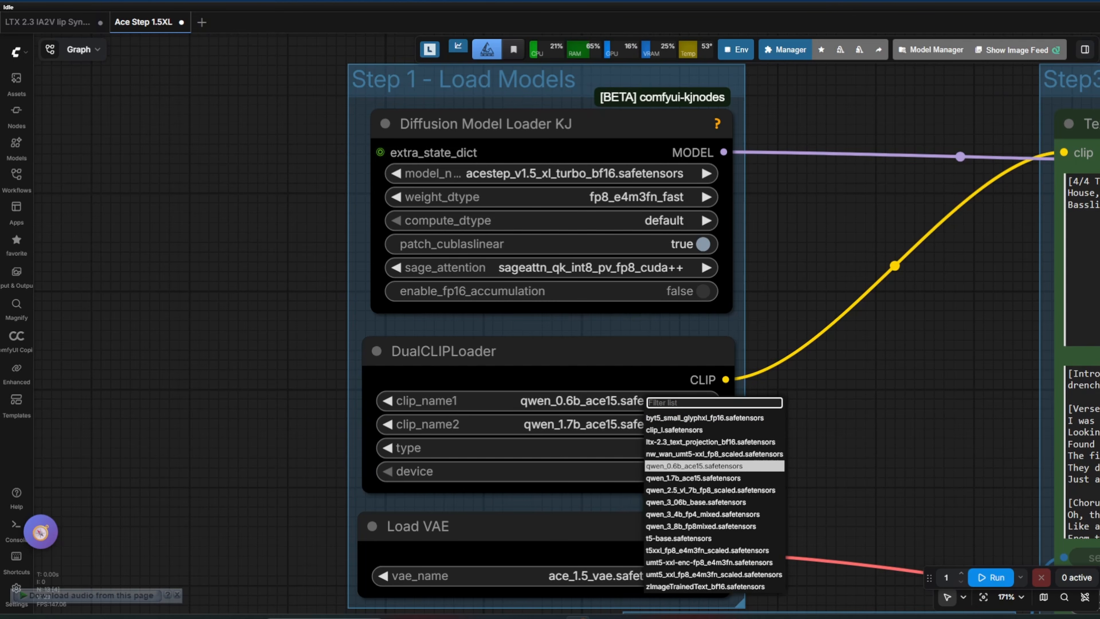
- Choose qwen_0.6b_ace15.safetensors as clip_name1 in DualCLIPLoader and review the model choices for Load VAE
click(693, 466)
key(.)
click(667, 298)
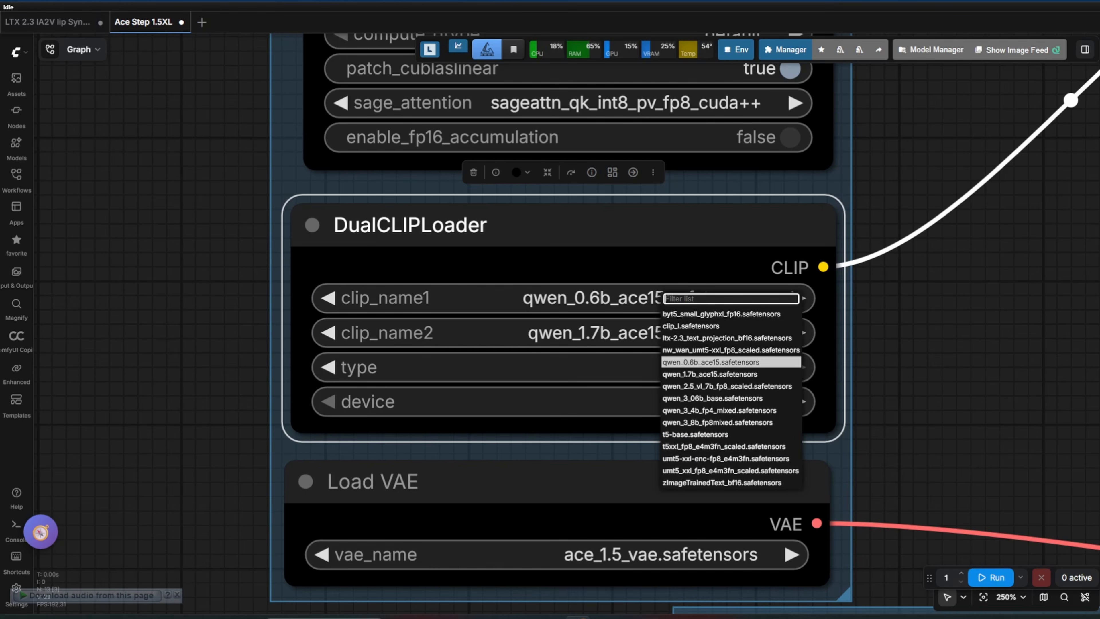
scroll(559, 323, down, 3)
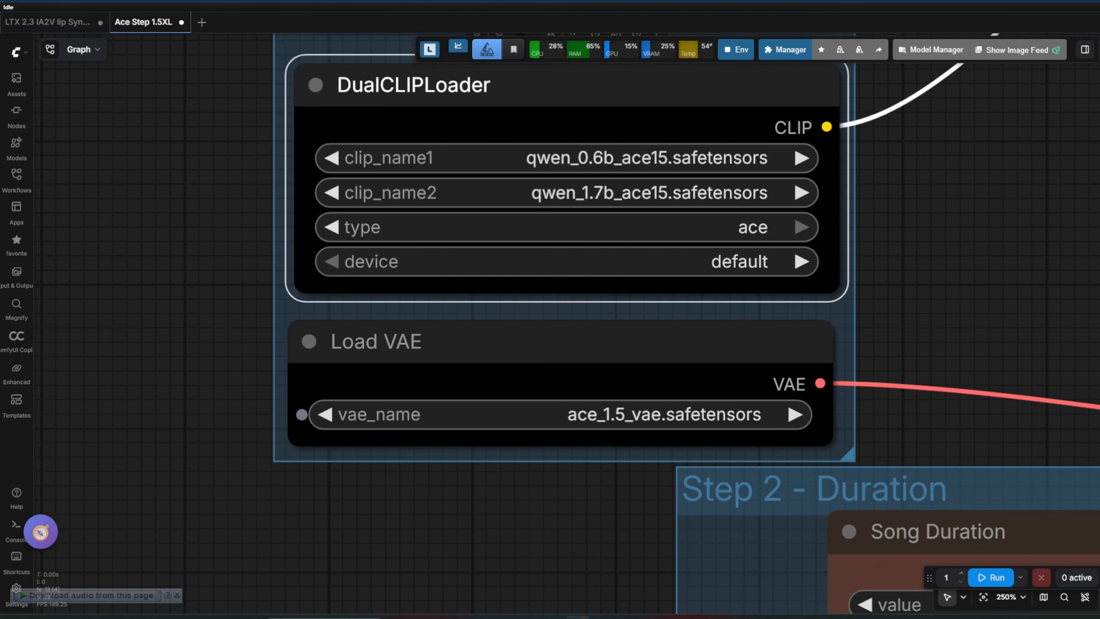
click(700, 554)
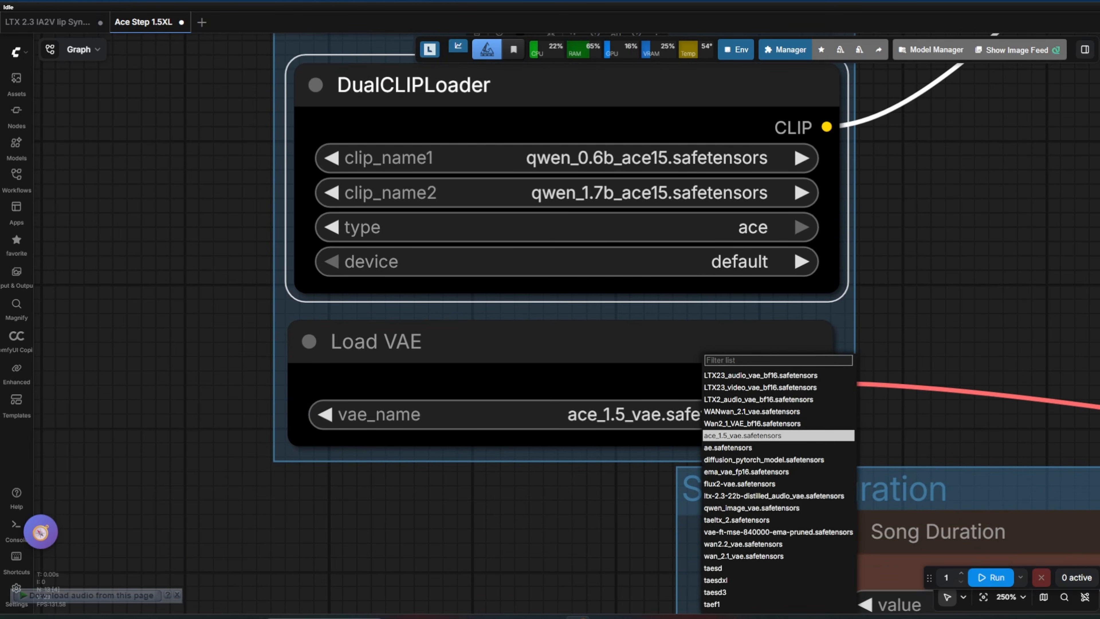
scroll(838, 269, up, 2)
scroll(839, 268, down, 3)
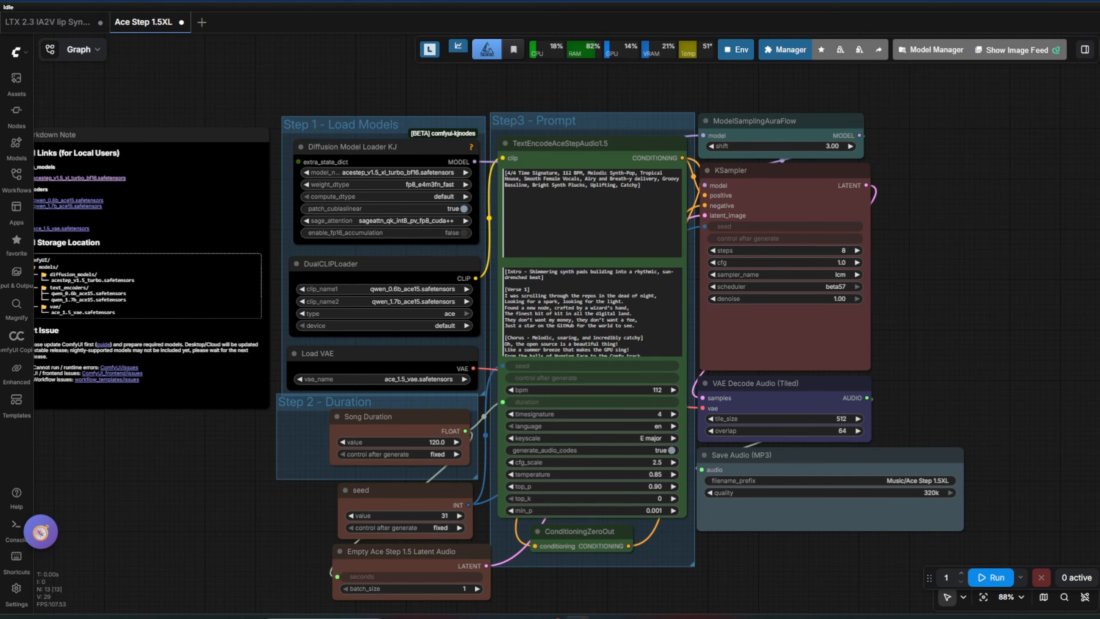
- Examine the style prompt and the lyrics with their Intro, Verse and Chorus tags in the TextEncodeAceStepAudio1.5 node
scroll(657, 130, up, 9)
scroll(524, 200, up, 6)
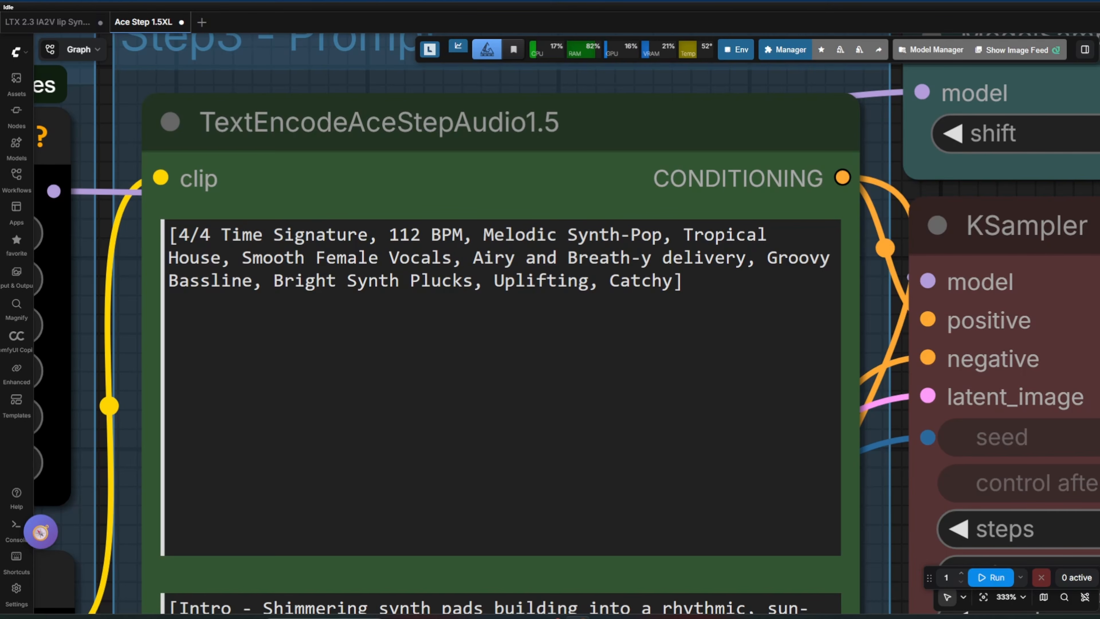
scroll(789, 353, down, 3)
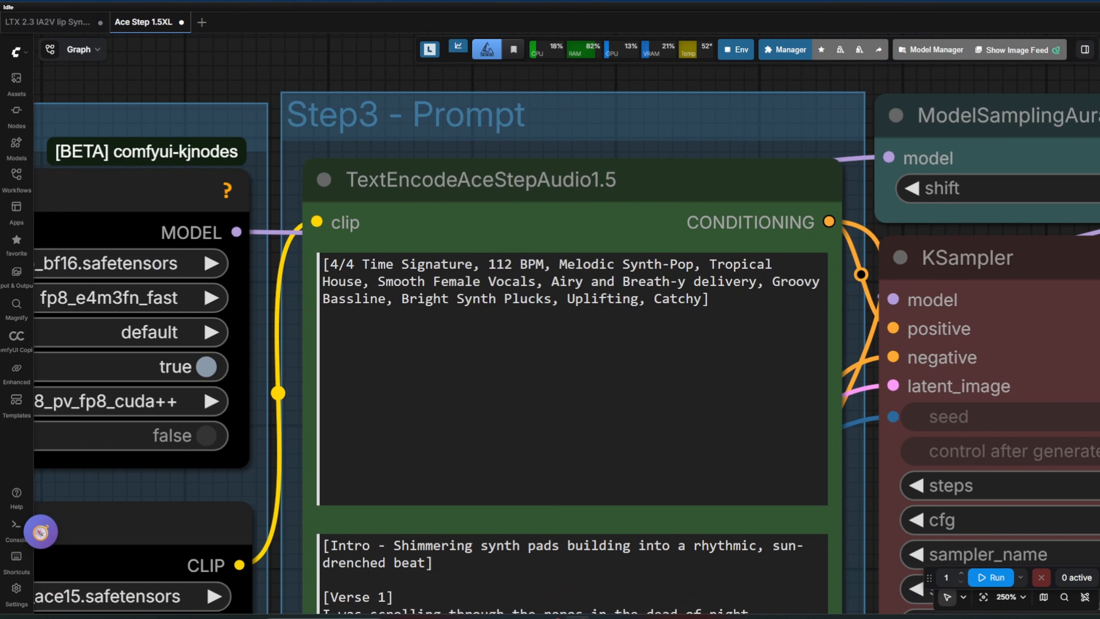
scroll(566, 323, down, 5)
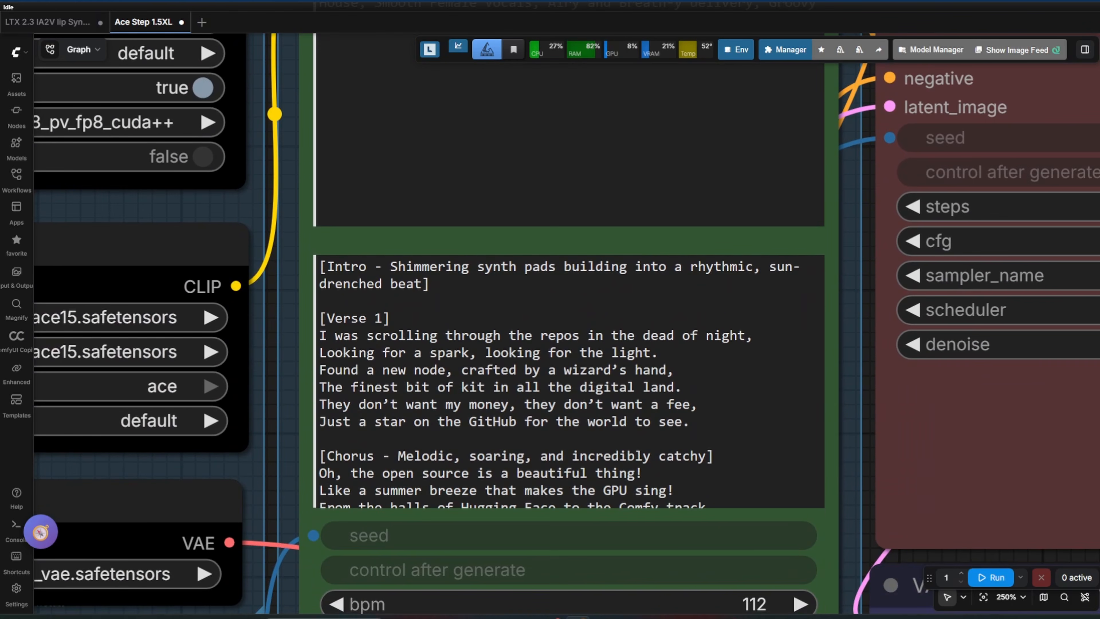
scroll(506, 491, up, 5)
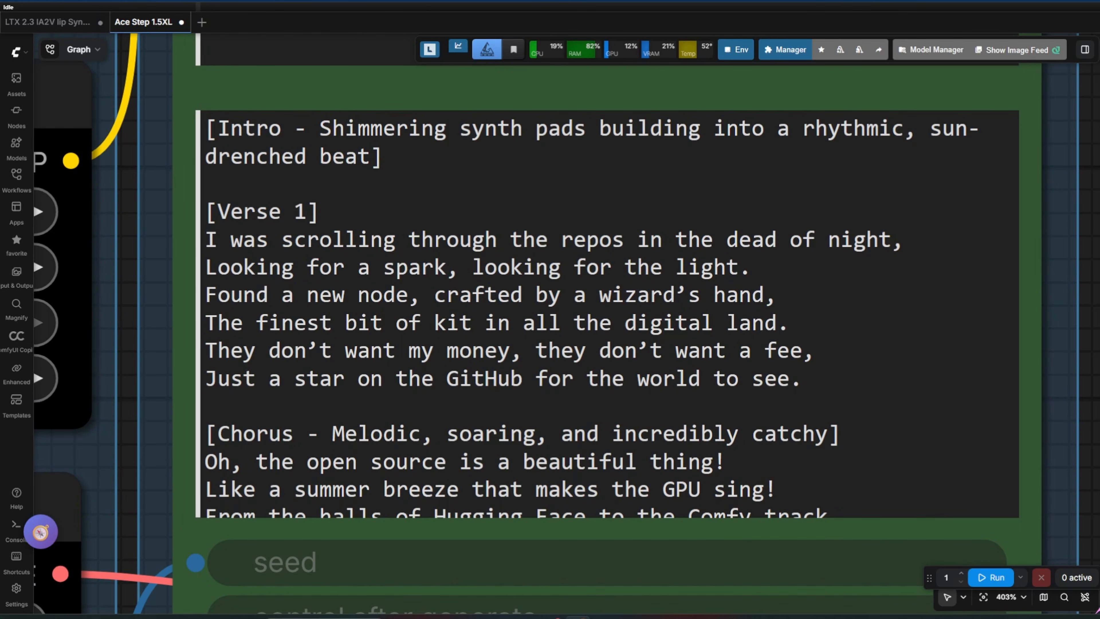
drag(217, 129, 281, 129)
drag(217, 212, 308, 212)
drag(218, 433, 295, 433)
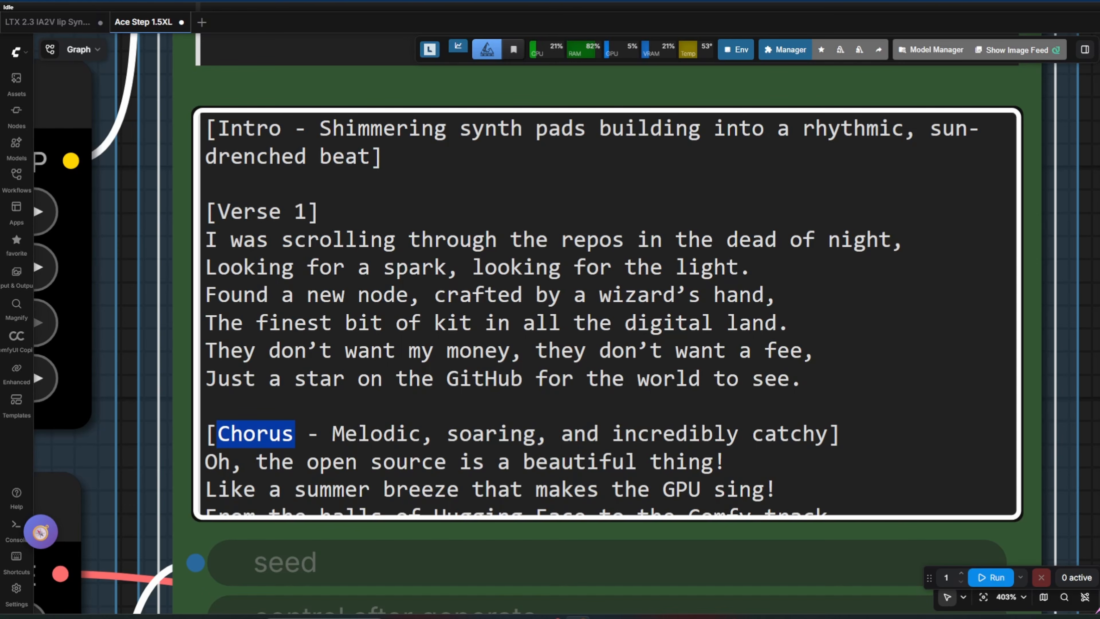
click(305, 434)
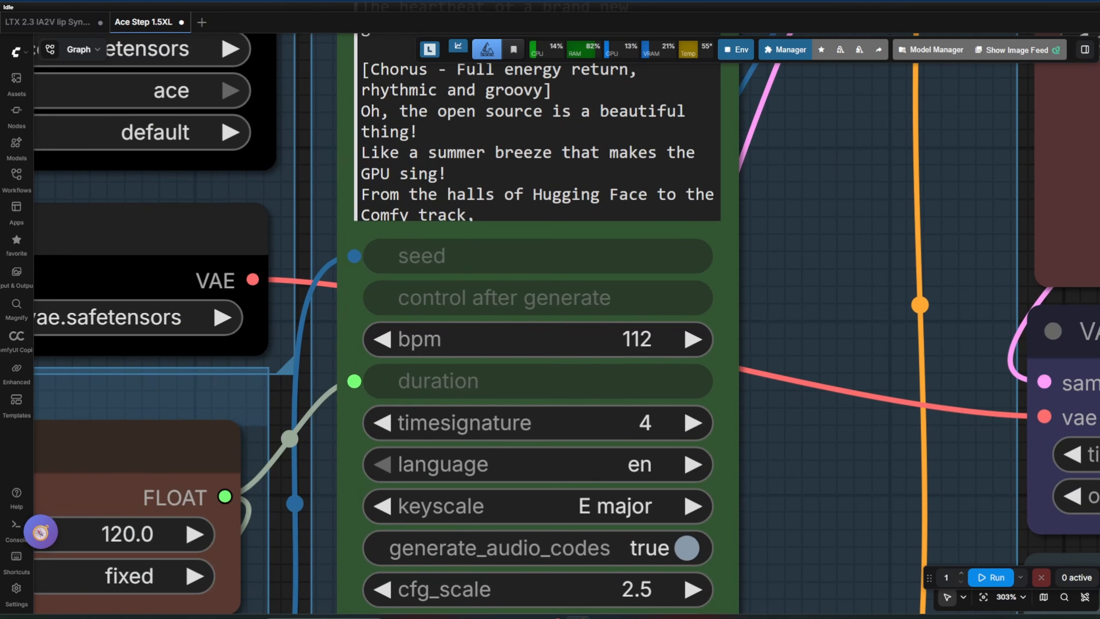
- Inspect the bpm value of the TextEncodeAceStepAudio1.5 node without changing it
scroll(580, 356, up, 9)
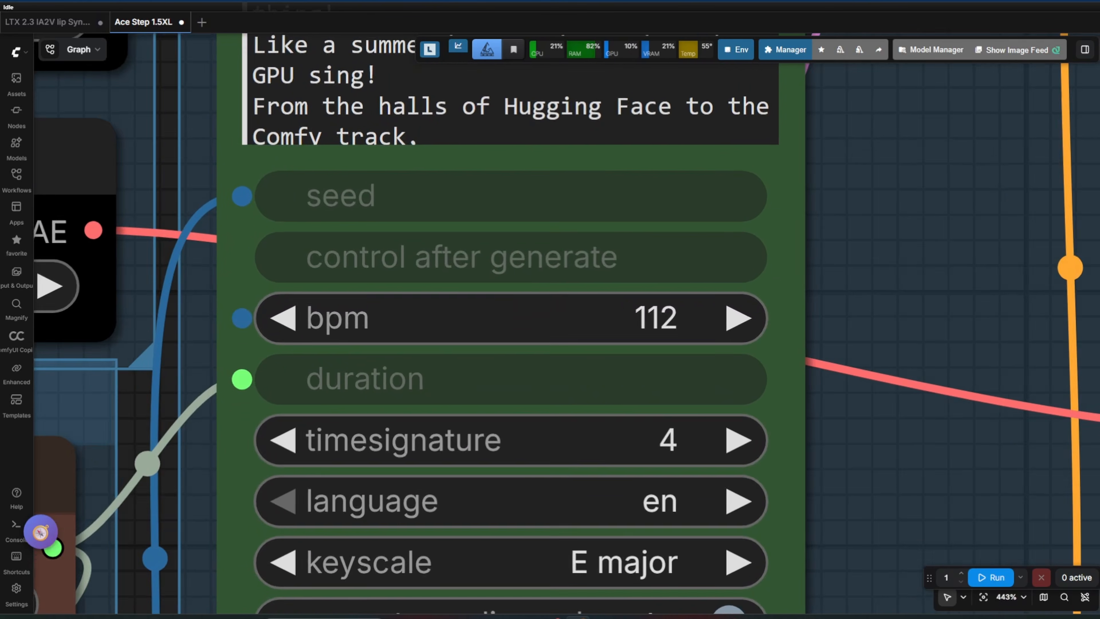
drag(469, 265, 533, 264)
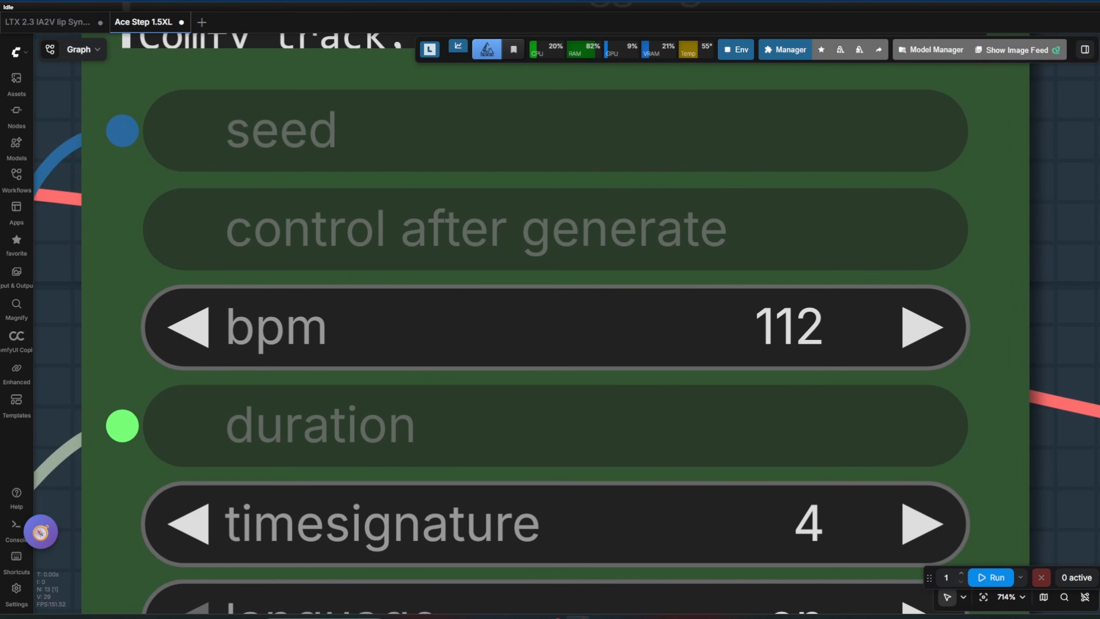
scroll(532, 264, up, 2)
click(537, 328)
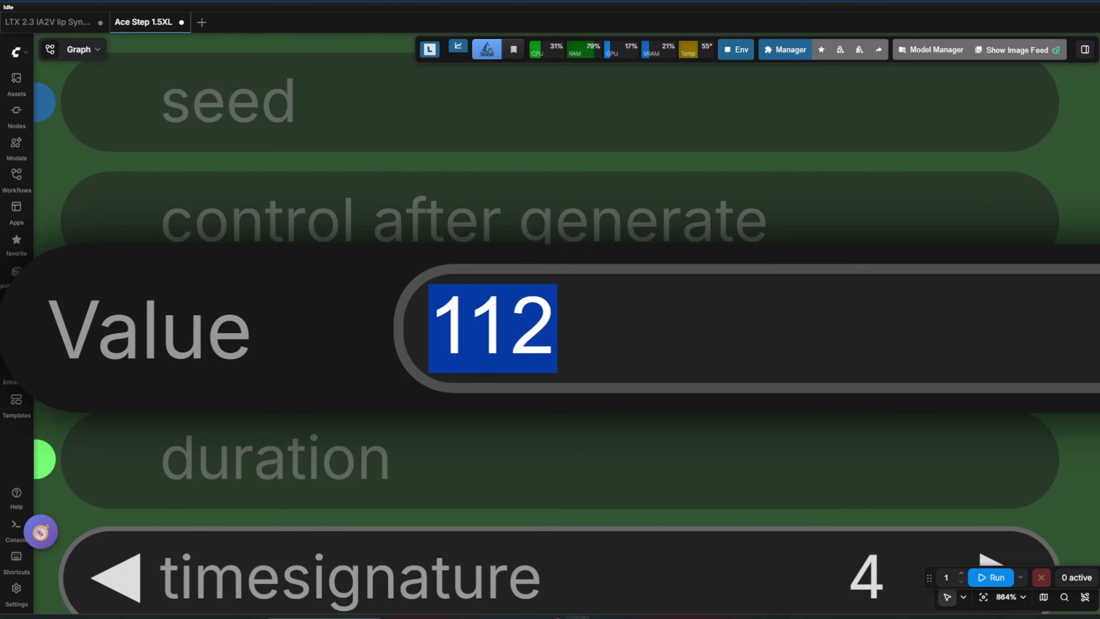
key(Escape)
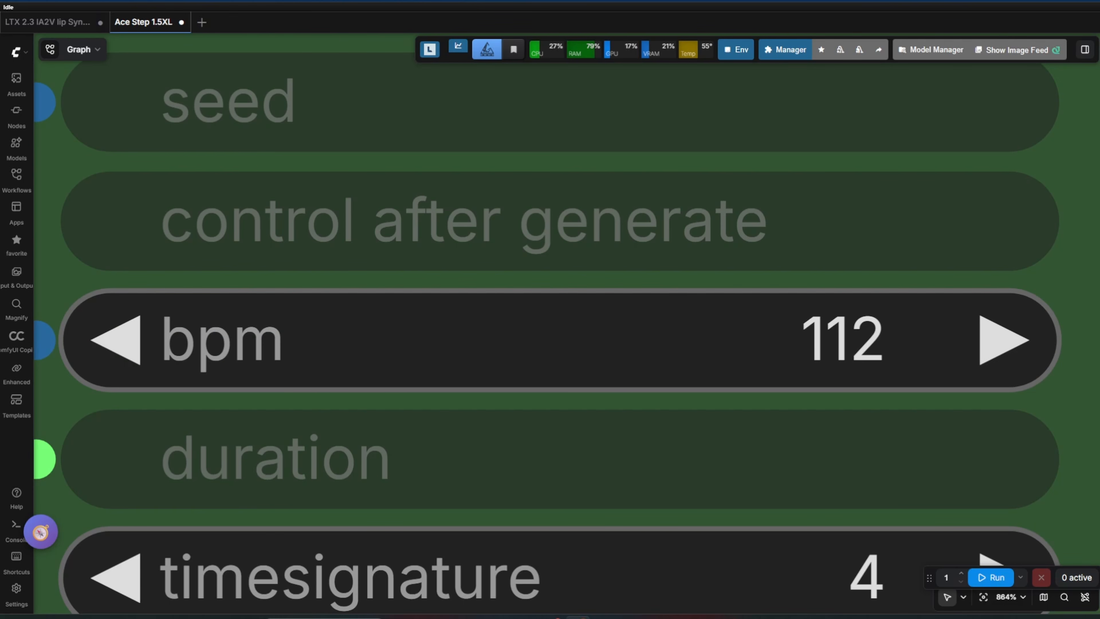
scroll(732, 495, down, 3)
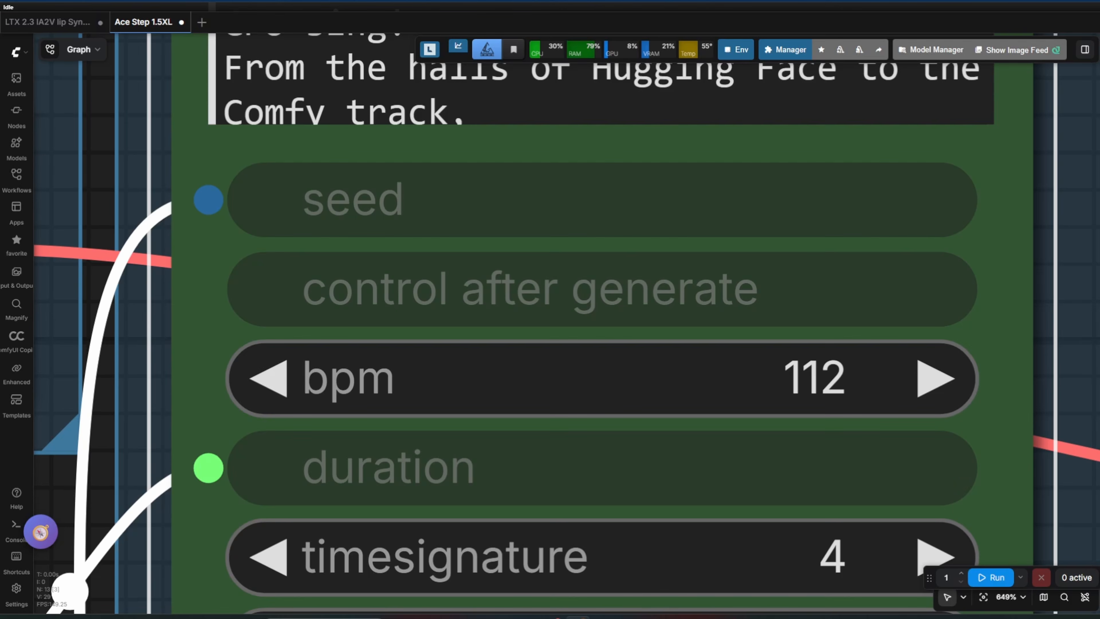
- Check the time signature and the available language options of the TextEncodeAceStepAudio1.5 node
scroll(732, 495, up, 2)
scroll(567, 323, down, 1)
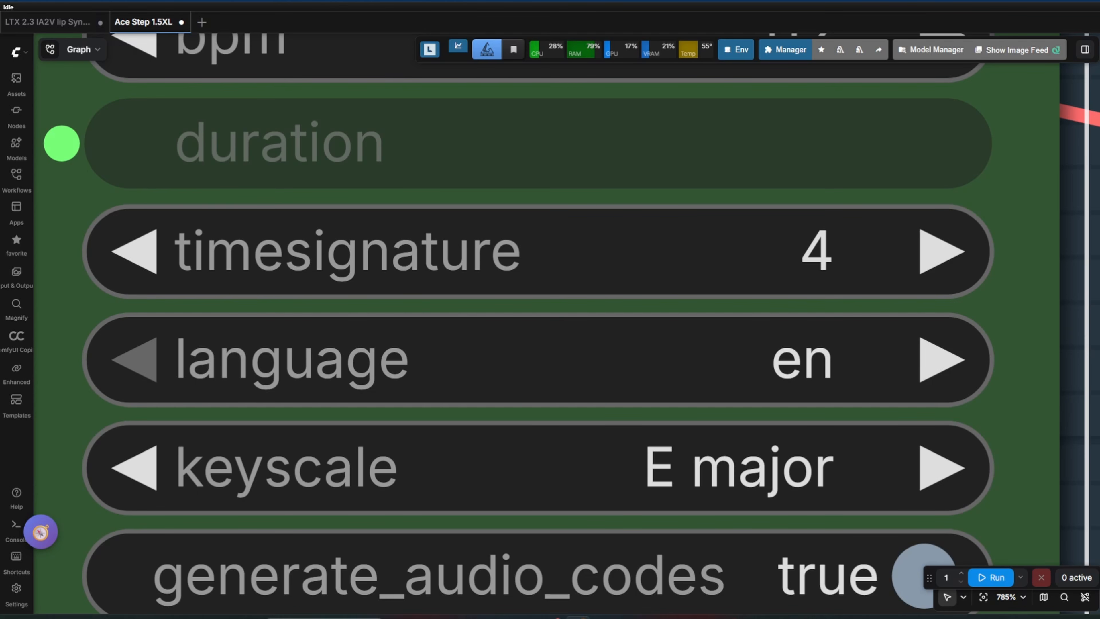
scroll(809, 262, down, 2)
click(809, 262)
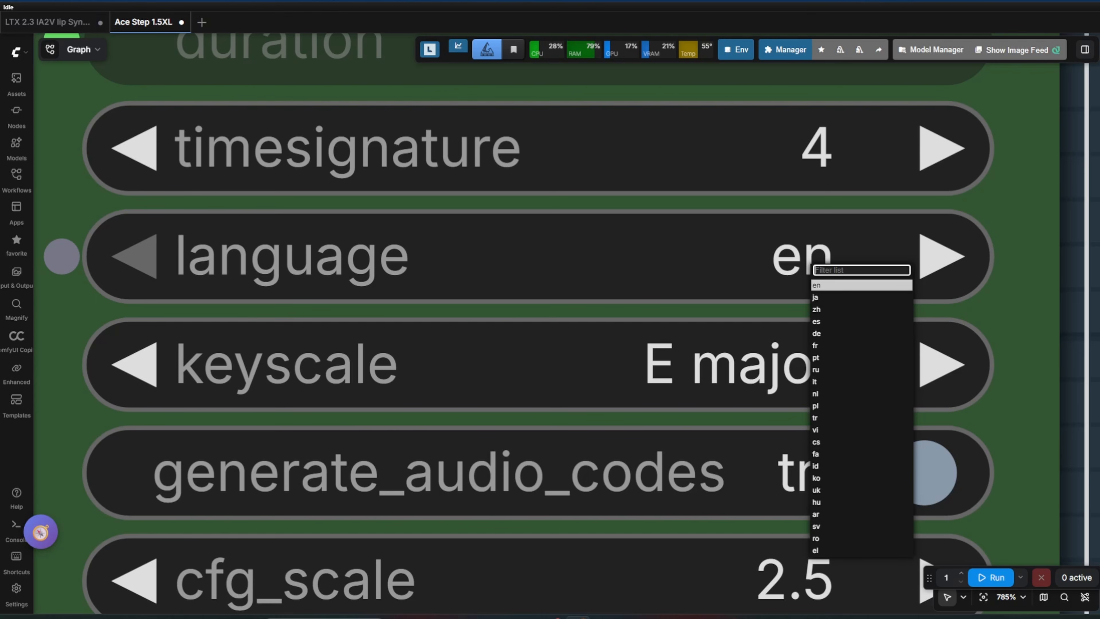
- Set the keyscale of the TextEncodeAceStepAudio1.5 node to Ab minor
scroll(810, 262, down, 3)
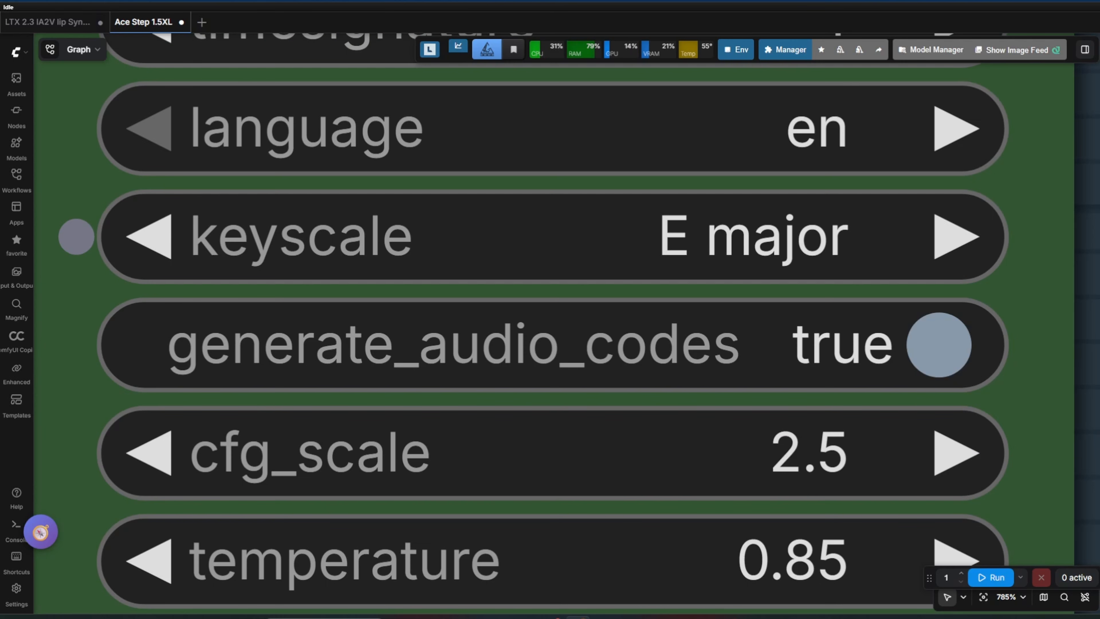
click(778, 204)
click(793, 449)
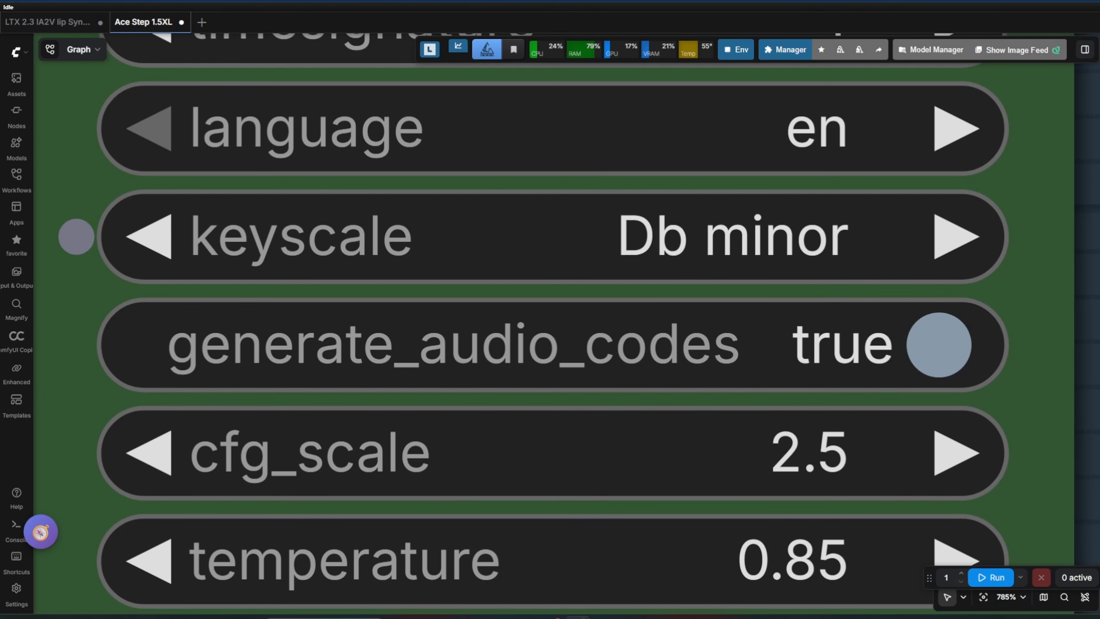
click(956, 237)
click(956, 237)
click(956, 236)
click(956, 236)
click(956, 236)
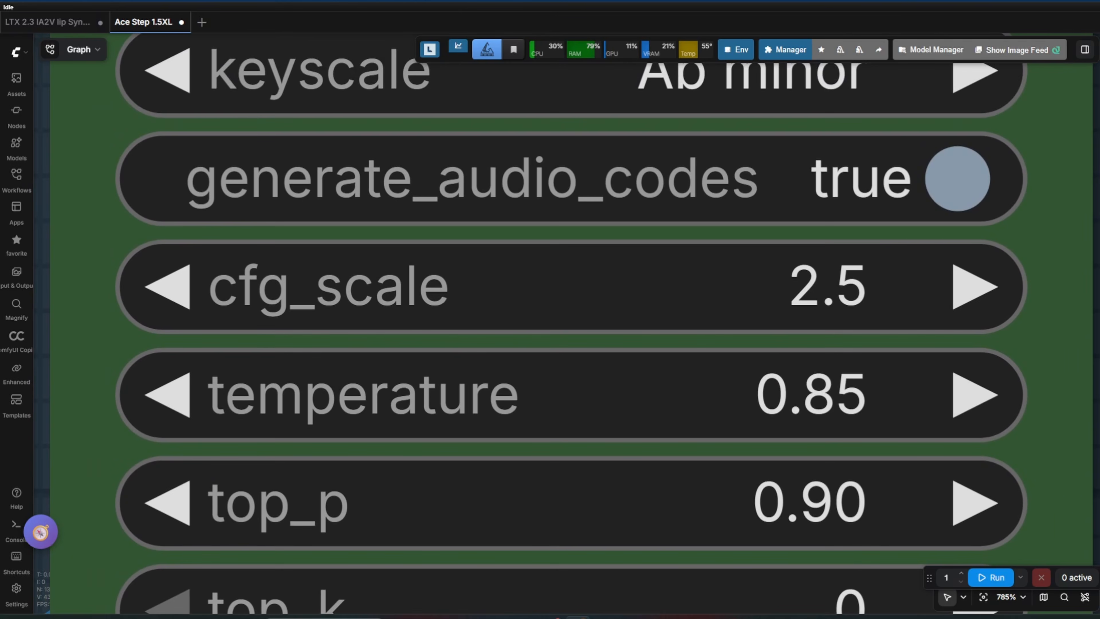
- Set the cfg_scale of the TextEncodeAceStepAudio1.5 node to 2.0
click(94, 286)
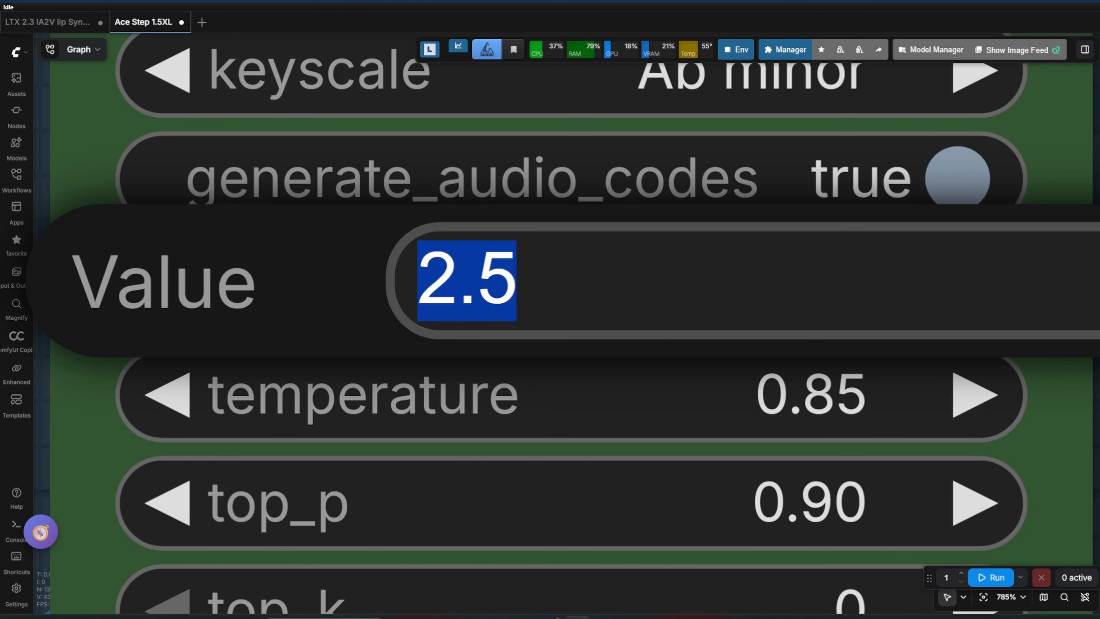
key(Escape)
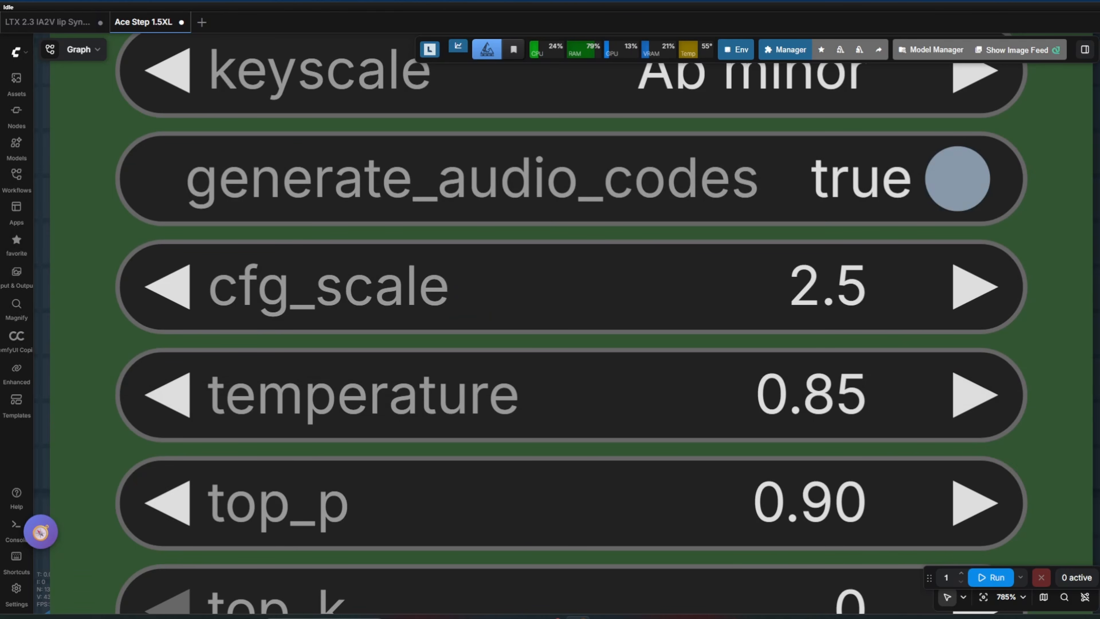
drag(94, 286, 94, 286)
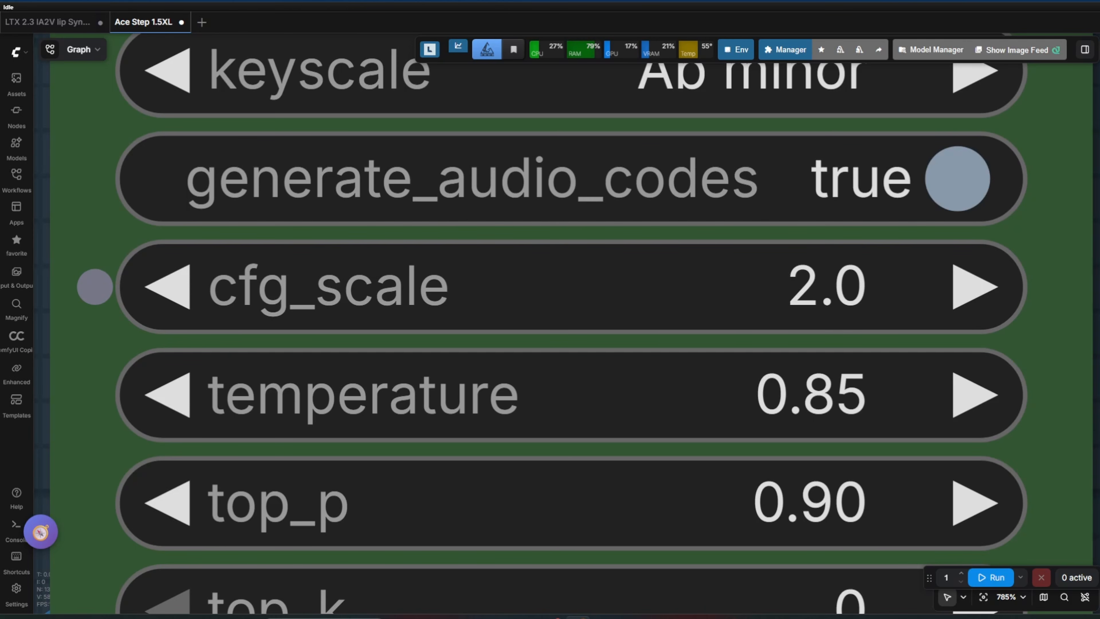
- Review the top_p, top_k and min_p settings, the Song Duration value and the KSampler parameters
scroll(277, 304, down, 5)
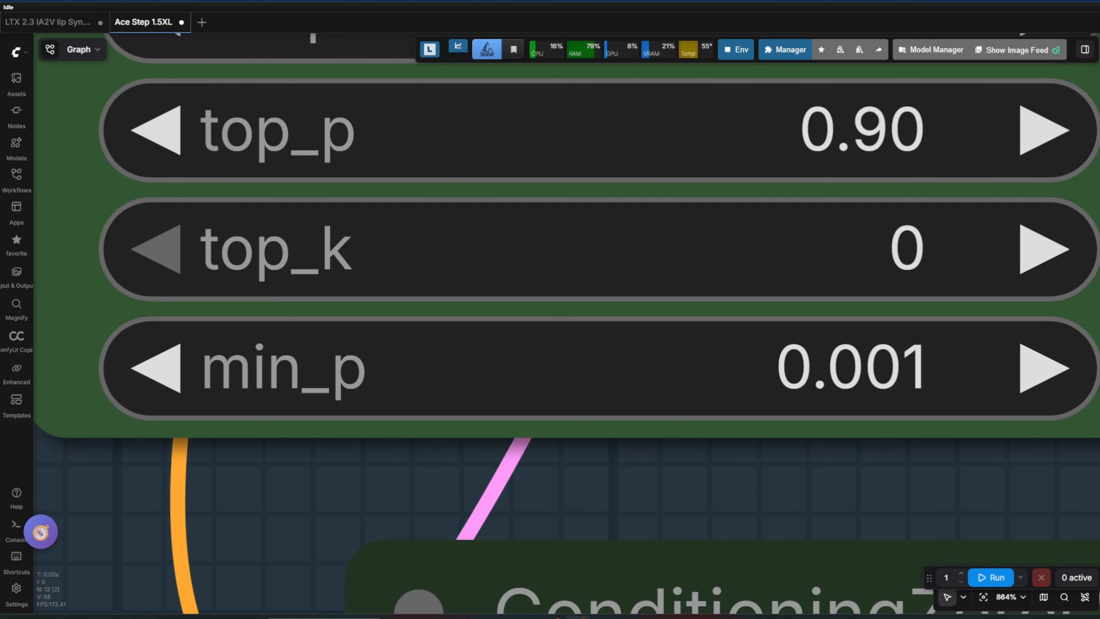
drag(607, 490, 567, 483)
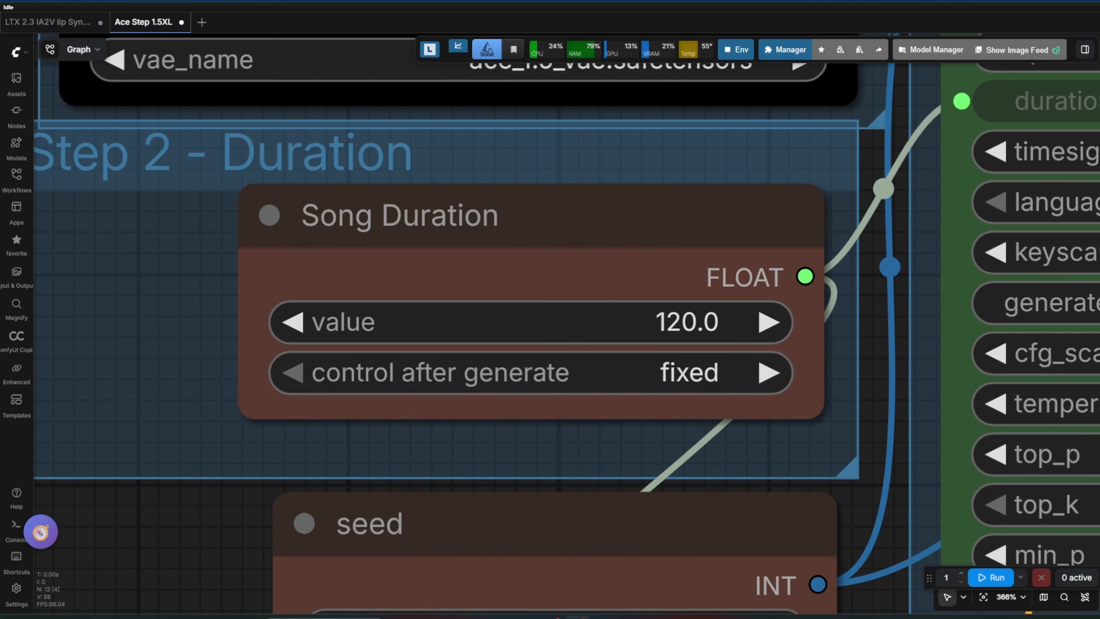
click(424, 322)
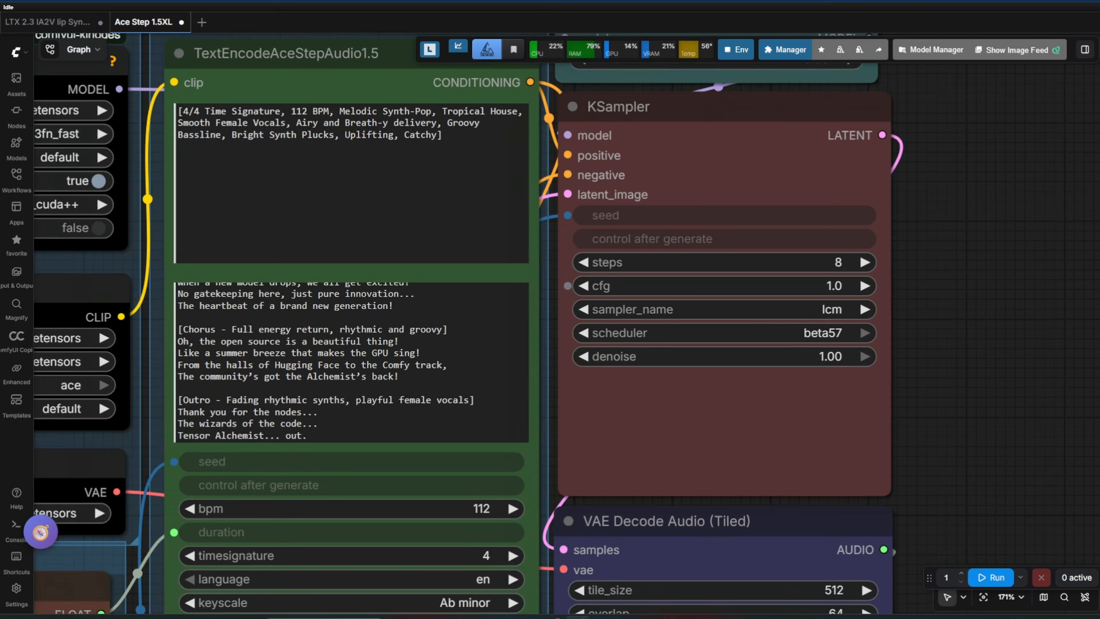
scroll(805, 291, up, 10)
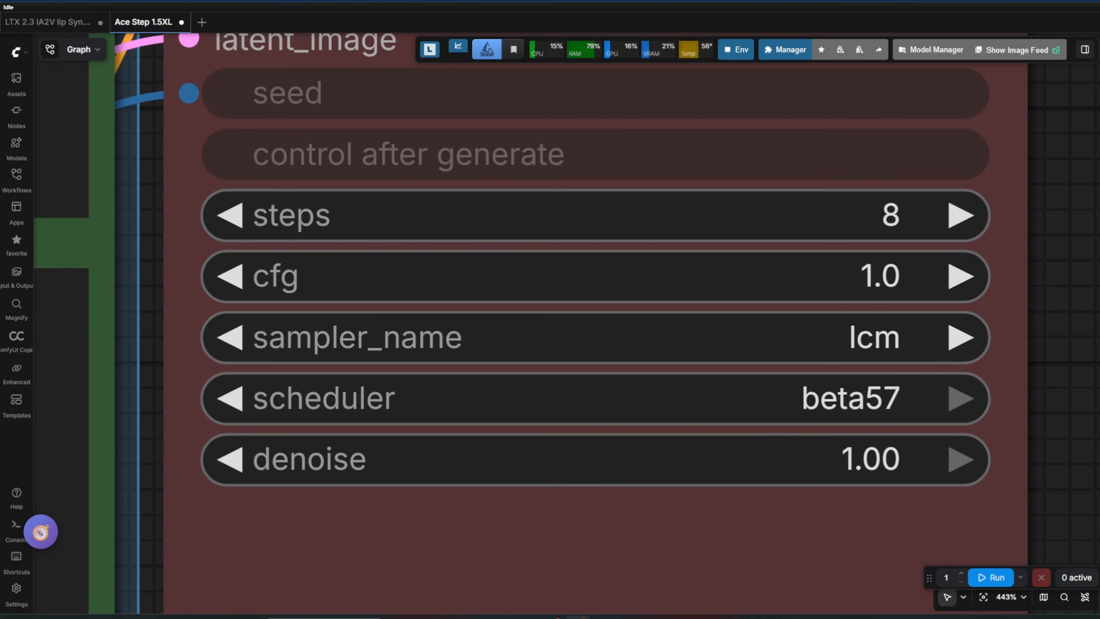
- Check the steps and cfg value fields of the KSampler node, leaving both without edits
click(446, 215)
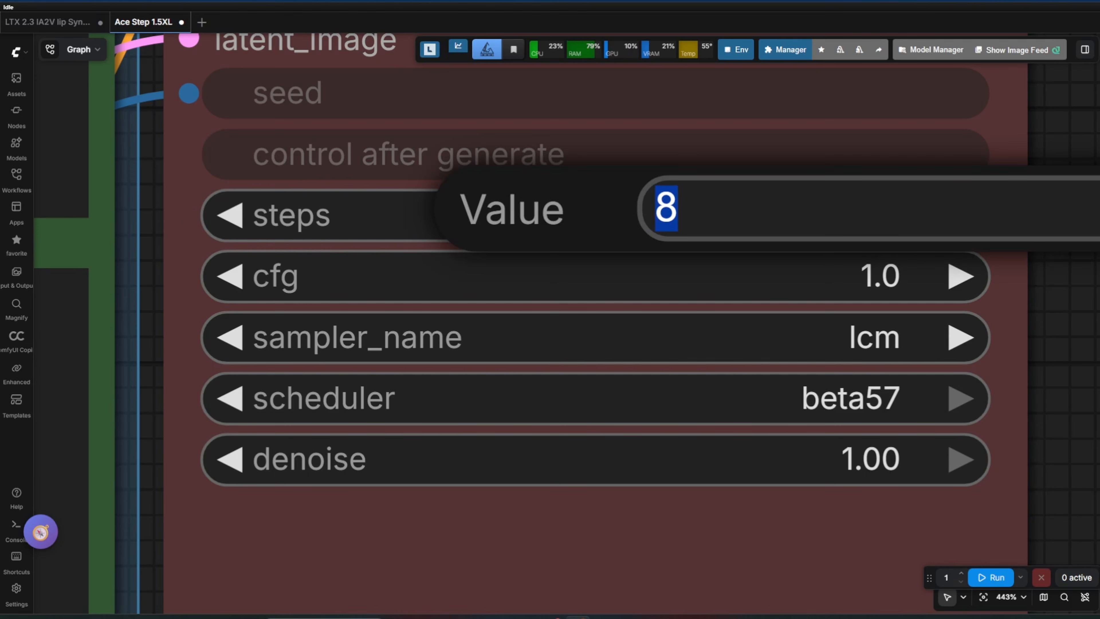
key(Escape)
click(479, 275)
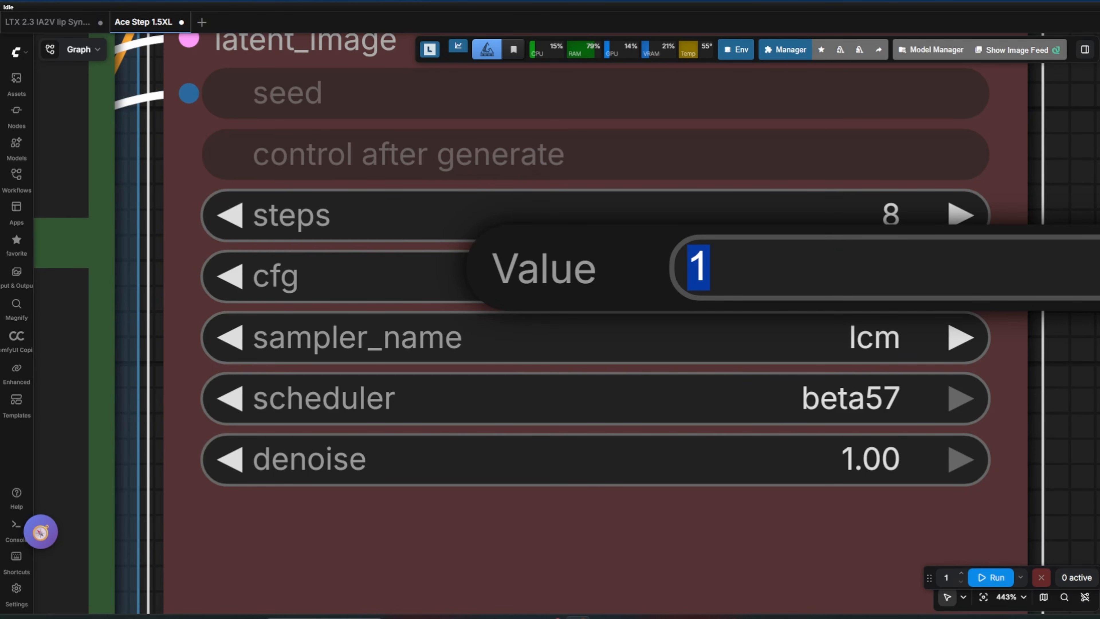
key(Escape)
- Switch the KSampler's sampler_name to euler, look over the sampler list, and change it to euler_ancestral
click(762, 337)
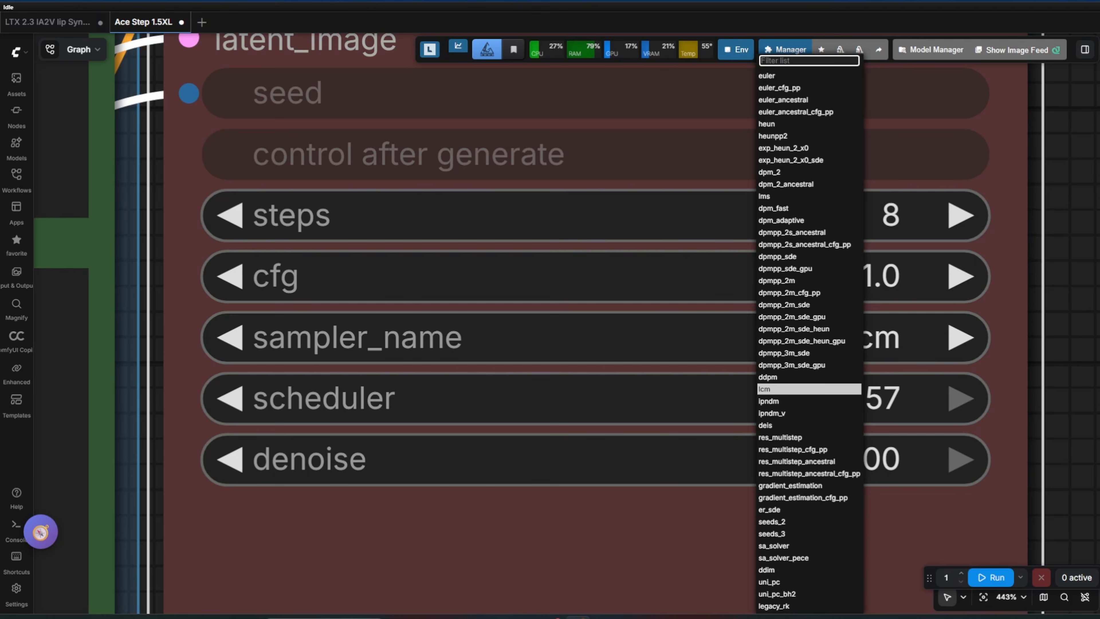
click(766, 76)
click(866, 337)
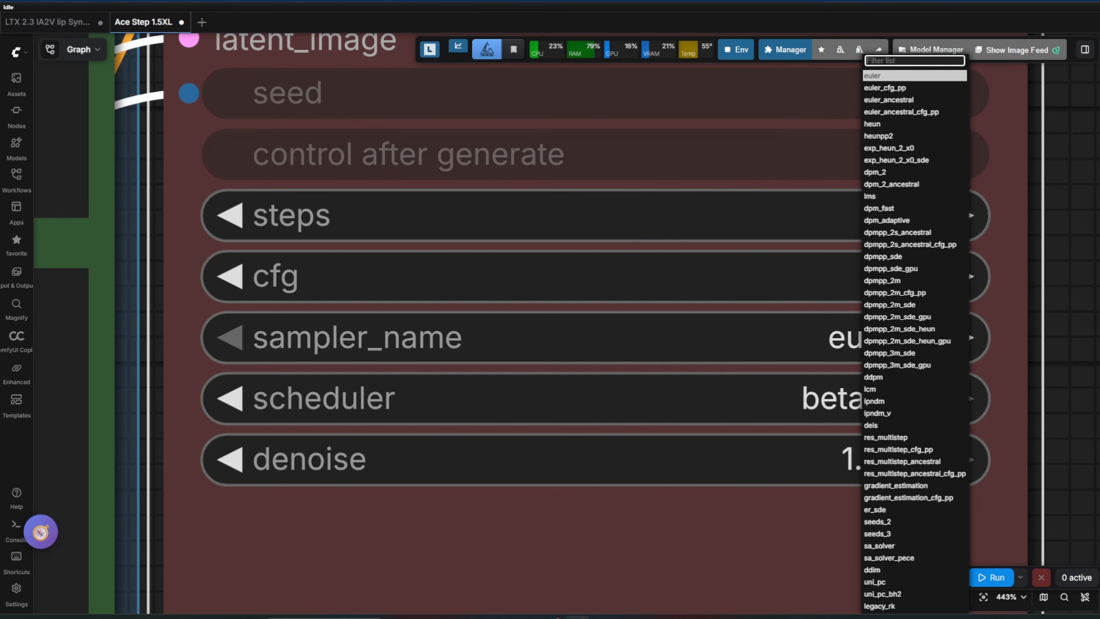
key(Escape)
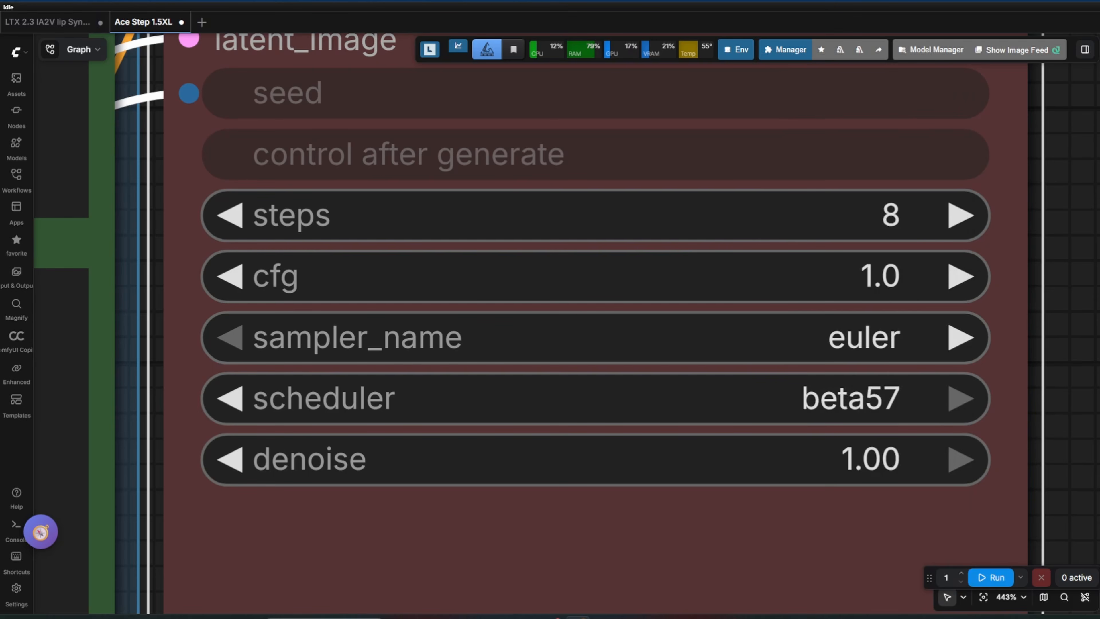
click(961, 337)
- Set the scheduler of the KSampler node to simple
click(832, 397)
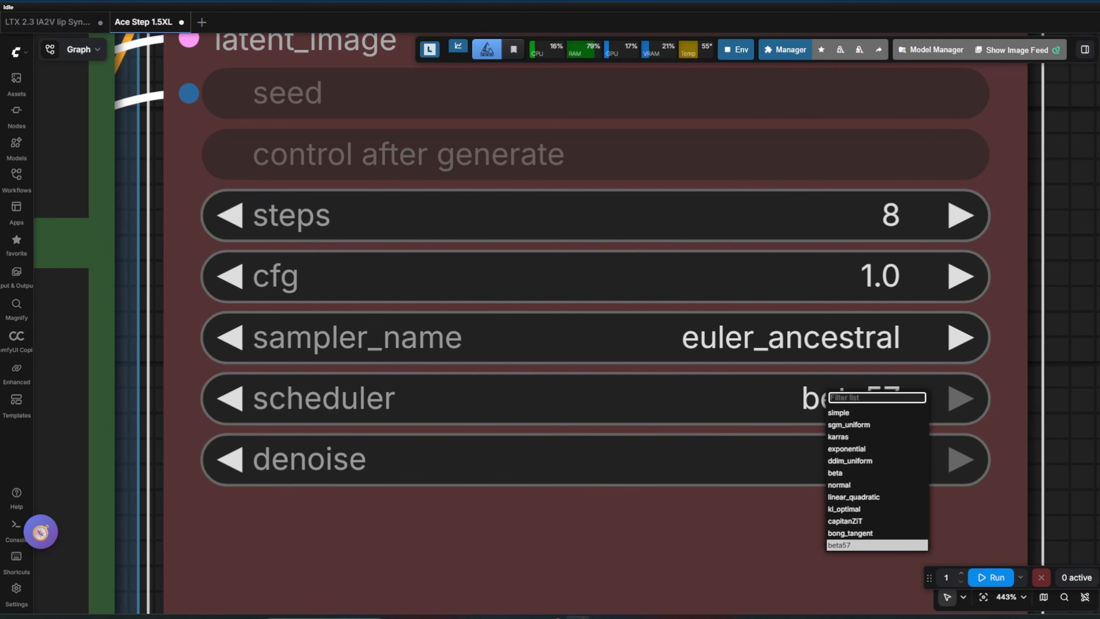
click(839, 413)
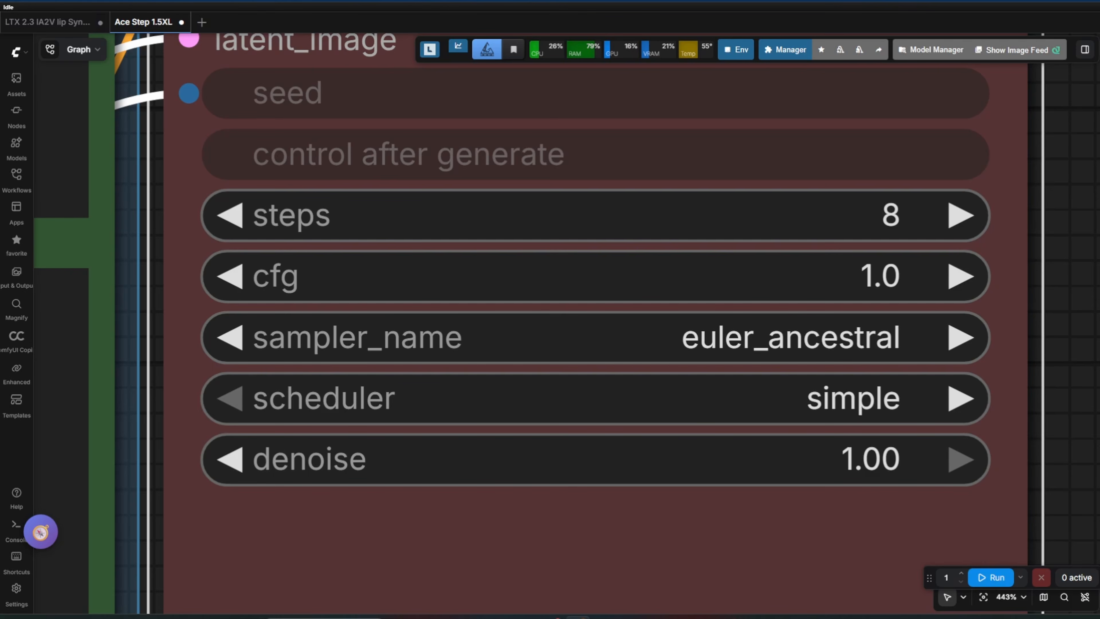
scroll(874, 213, down, 15)
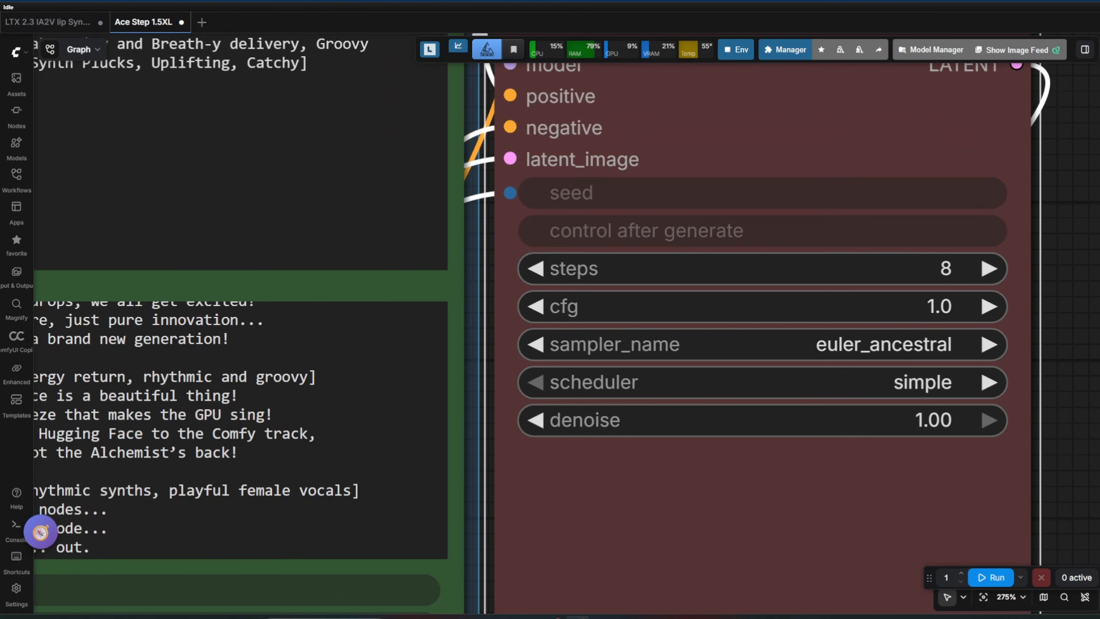